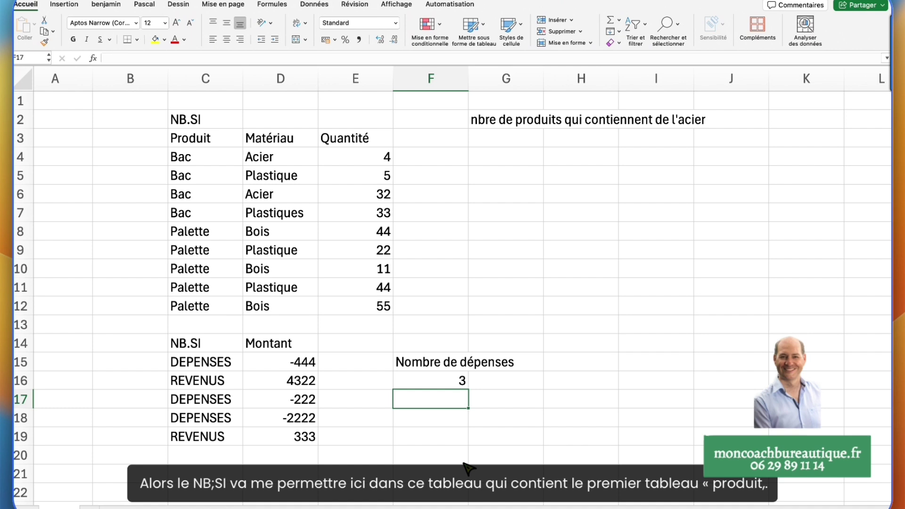
pyautogui.press('XF86MonBrightnessUp')
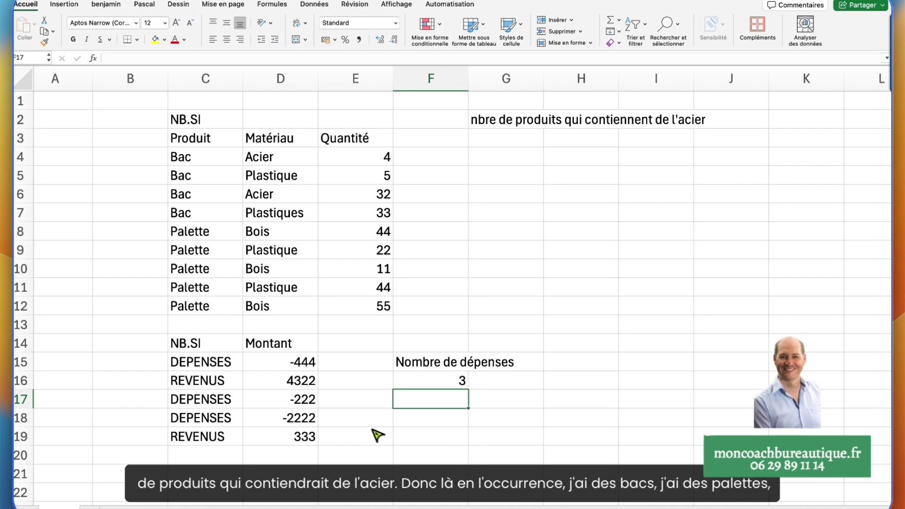
pyautogui.click(204, 231)
pyautogui.click(216, 273)
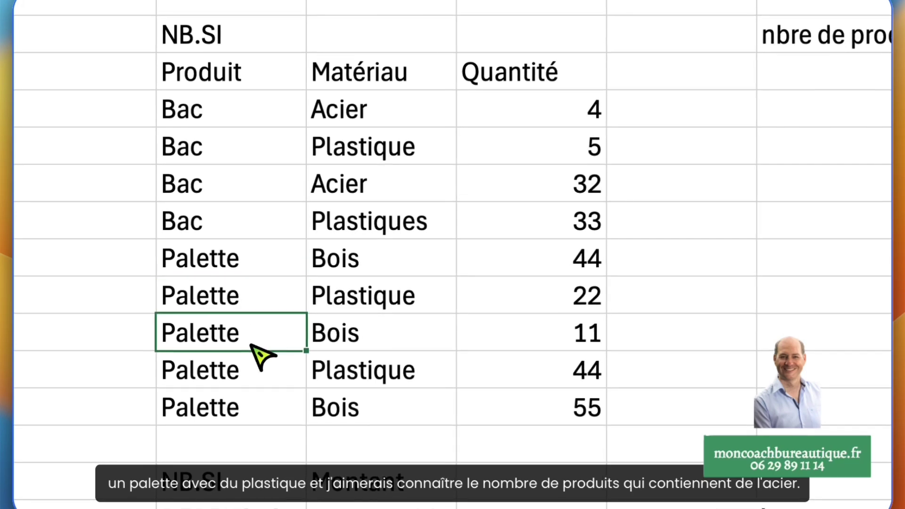
pyautogui.click(341, 375)
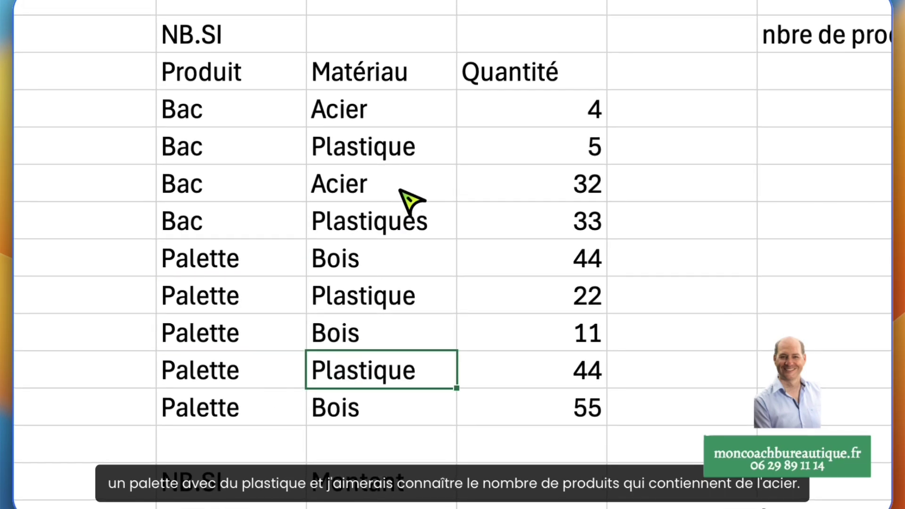
# - Enter the label Acier in cell G4, below the heading about products containing steel
pyautogui.click(590, 242)
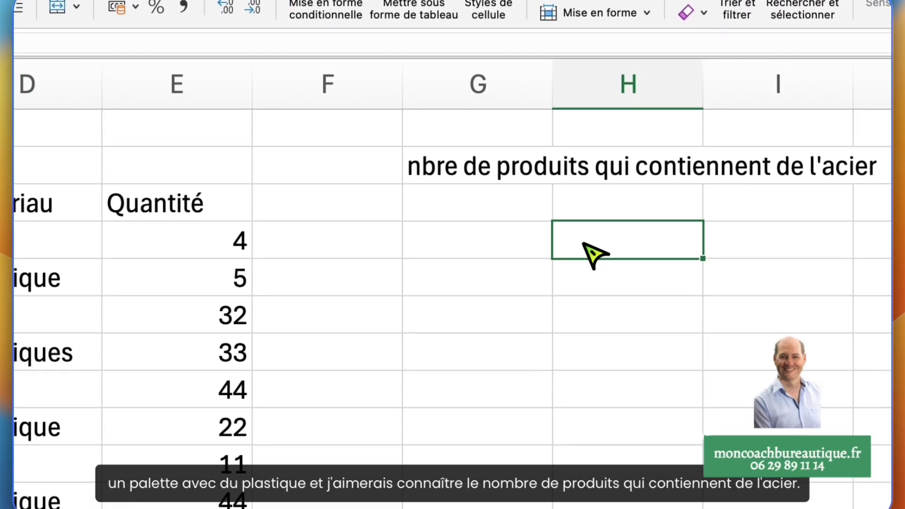
pyautogui.press('Left')
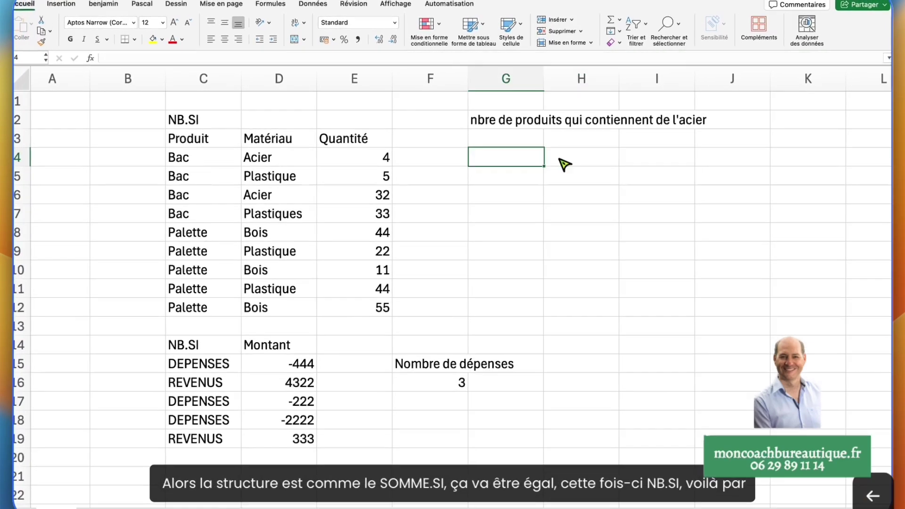
pyautogui.write('Acier')
pyautogui.press('Tab')
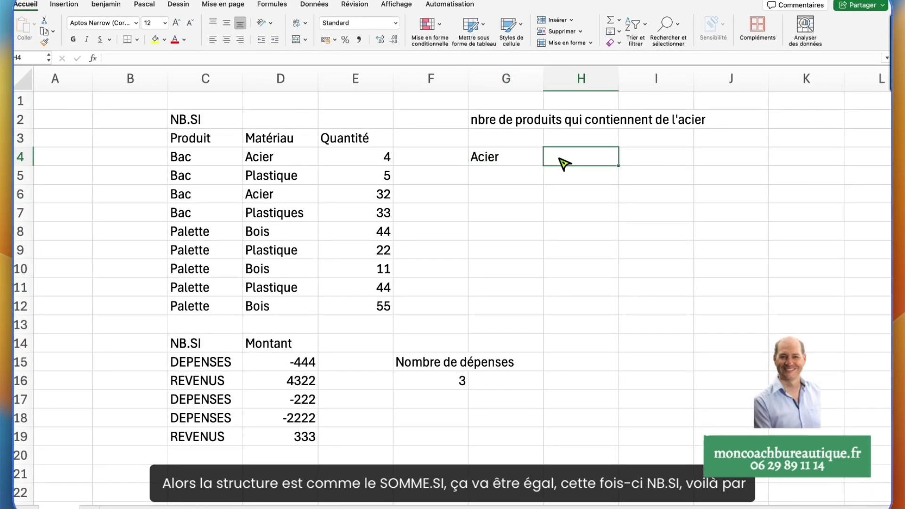
# - Enter a NB.SI formula in H4 that counts "Acier" in the Matériau range D4:D12, with the criterion as quoted text
pyautogui.write('=')
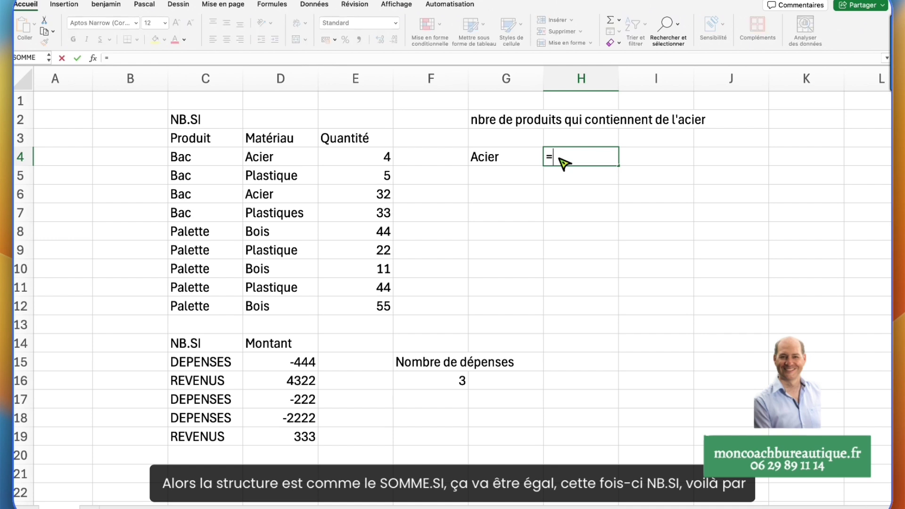
pyautogui.write('nb.si(')
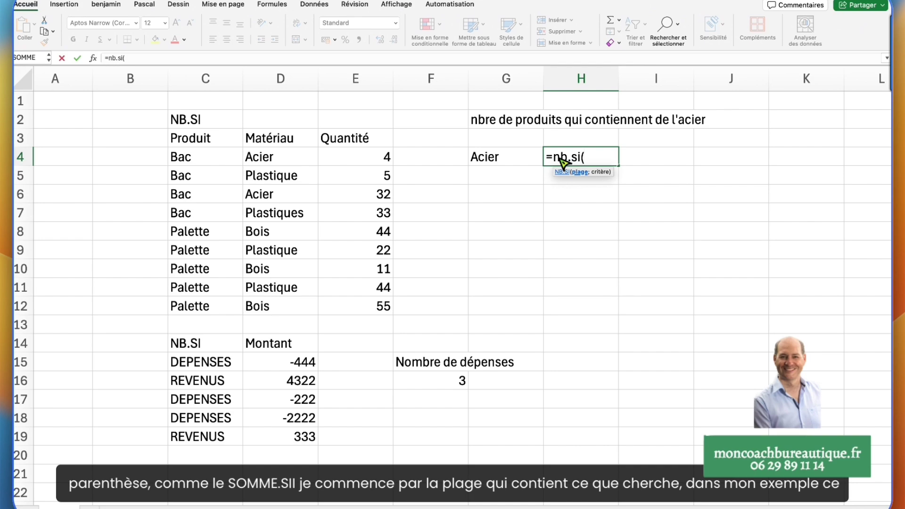
pyautogui.moveTo(302, 161); pyautogui.dragTo(272, 273)
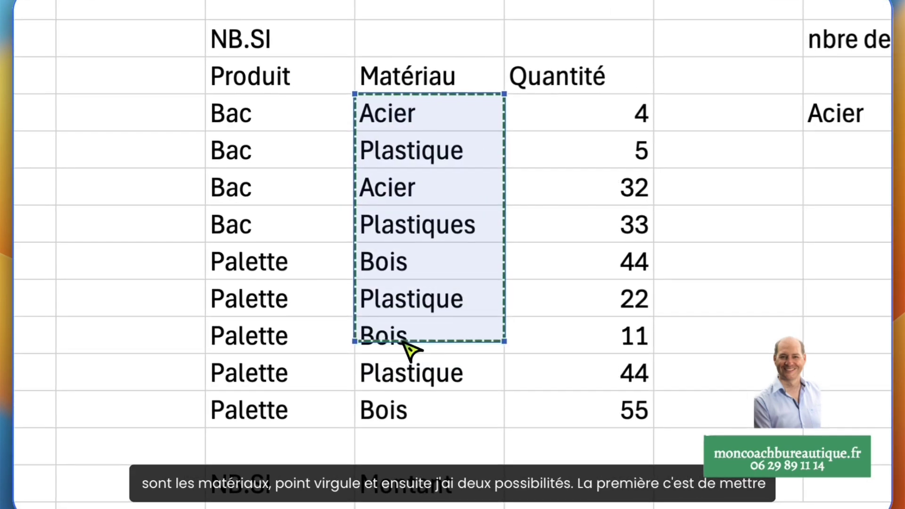
pyautogui.moveTo(405, 342); pyautogui.dragTo(410, 421)
pyautogui.write(';')
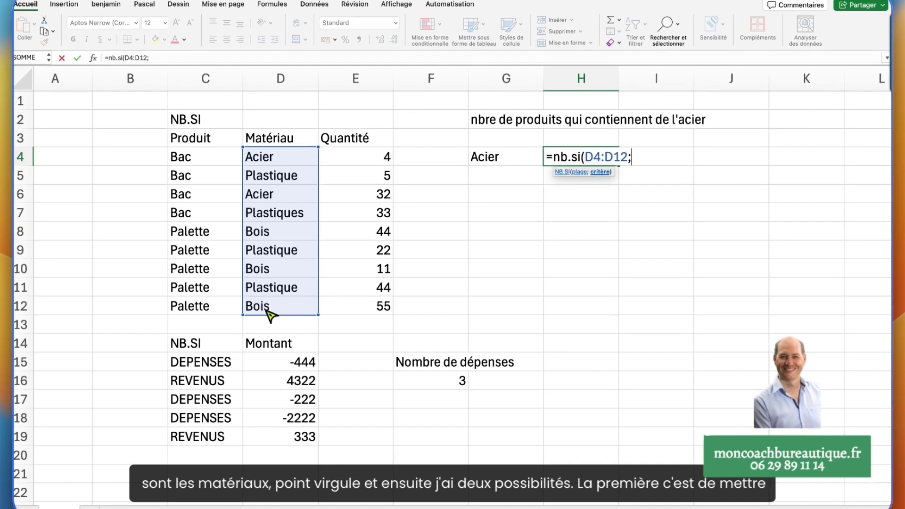
pyautogui.write('"')
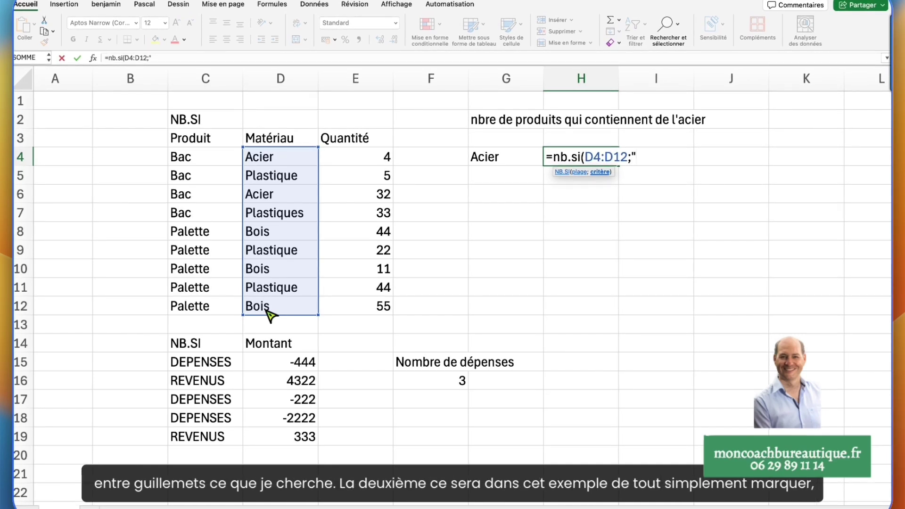
pyautogui.write('Acier")')
pyautogui.press('Return')
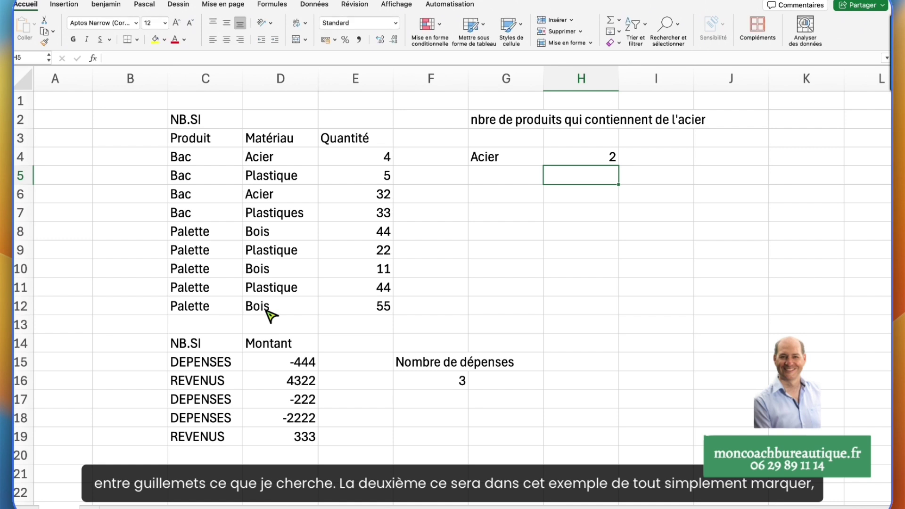
# - Replace the quoted "Acier" criterion in the H4 formula with a reference to cell G4
pyautogui.press('Up')
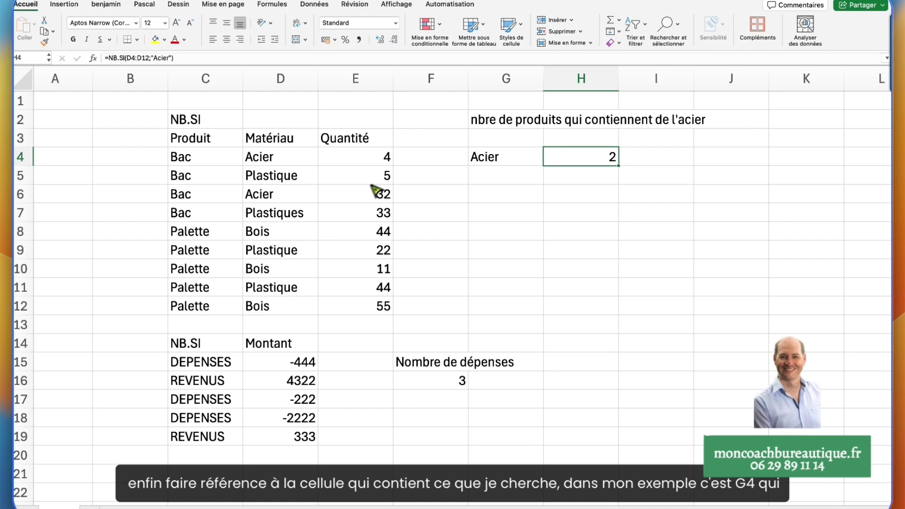
pyautogui.doubleClick(605, 160)
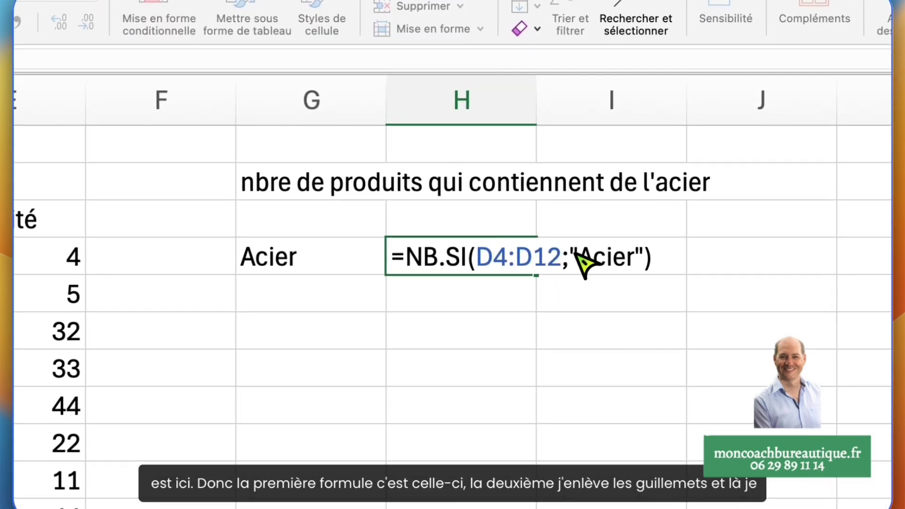
pyautogui.moveTo(571, 258); pyautogui.dragTo(645, 258)
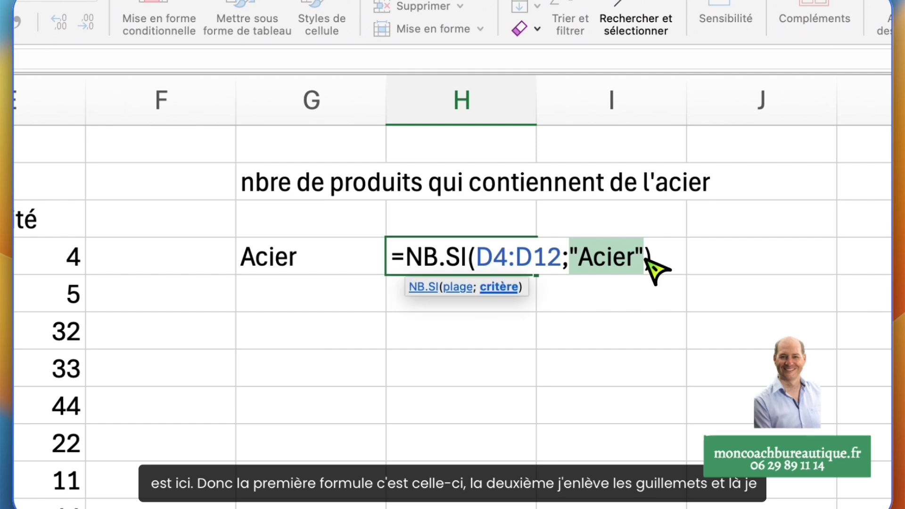
pyautogui.press('BackSpace')
pyautogui.click(275, 263)
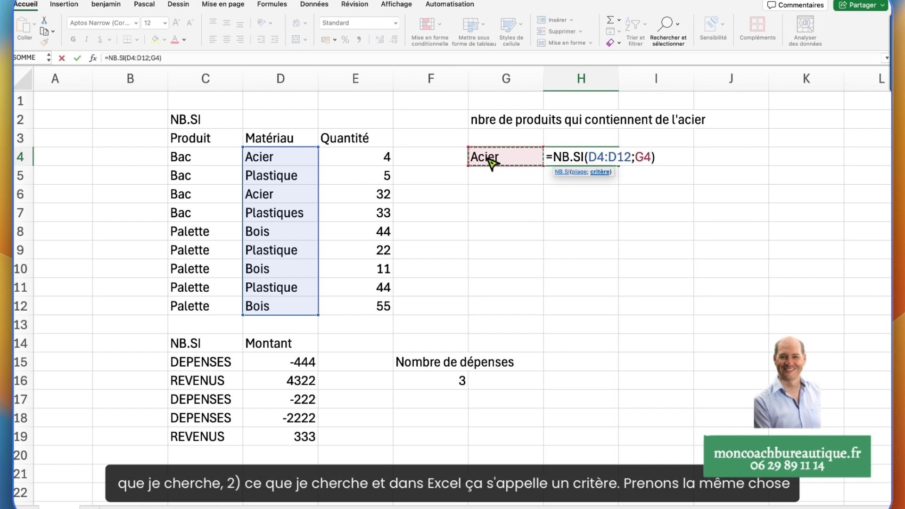
pyautogui.press('Return')
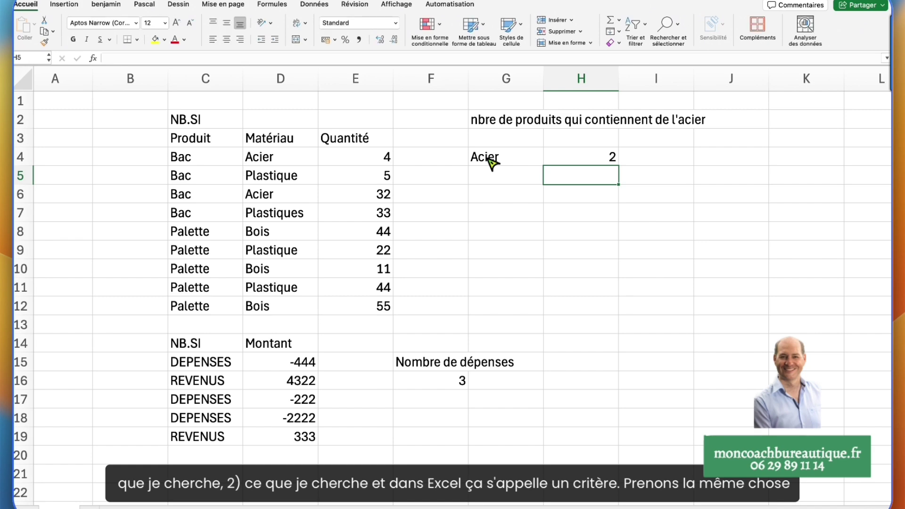
# - Copy the Plastique and Bois entries from the Matériau column into G5:G6, below the Acier label
pyautogui.click(312, 175)
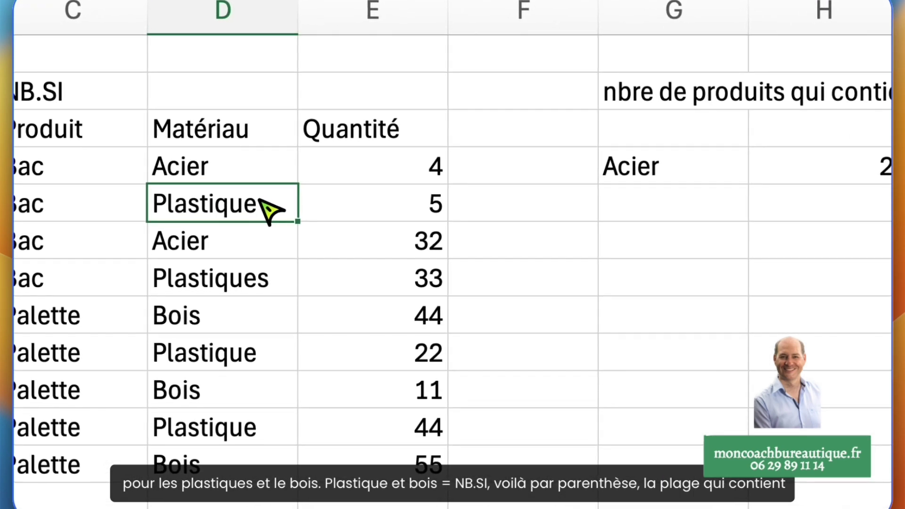
pyautogui.keyDown('super'); pyautogui.click(238, 320); pyautogui.keyUp('super')
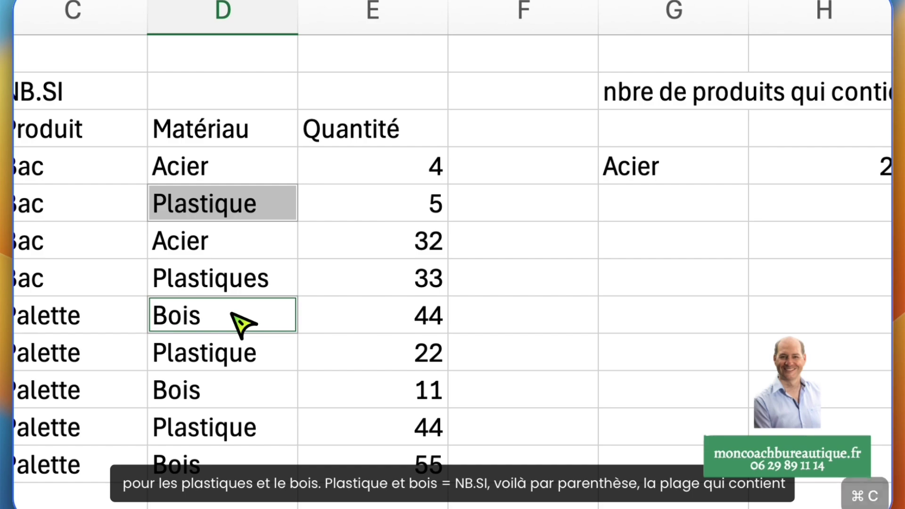
pyautogui.press('super+c')
pyautogui.click(653, 208)
pyautogui.press('super+v')
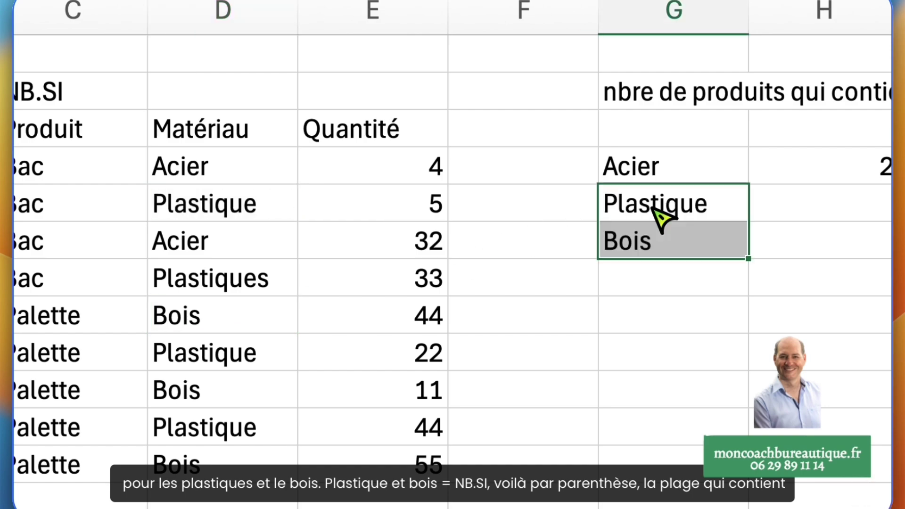
# - Enter a NB.SI formula in H5 over the range D4:D12 with the Plastique cell G5 as criterion
pyautogui.click(848, 207)
pyautogui.write('=')
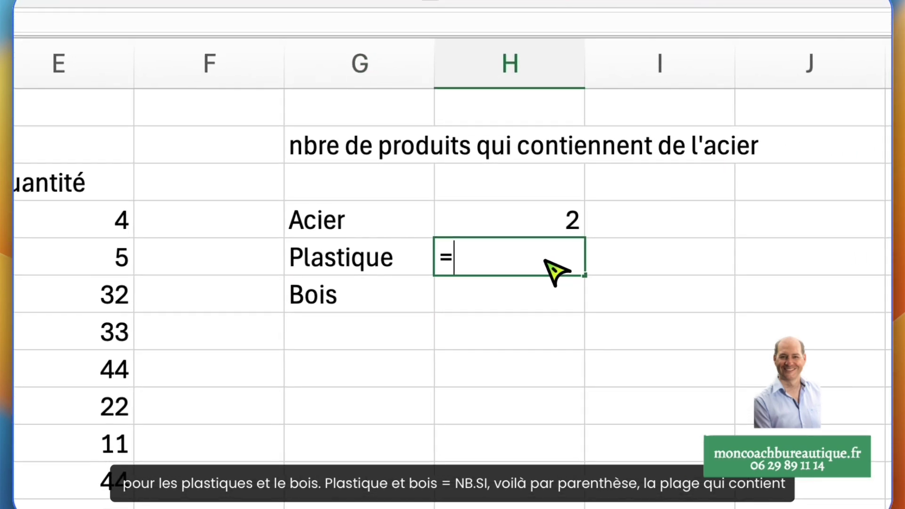
pyautogui.write('nb.si(')
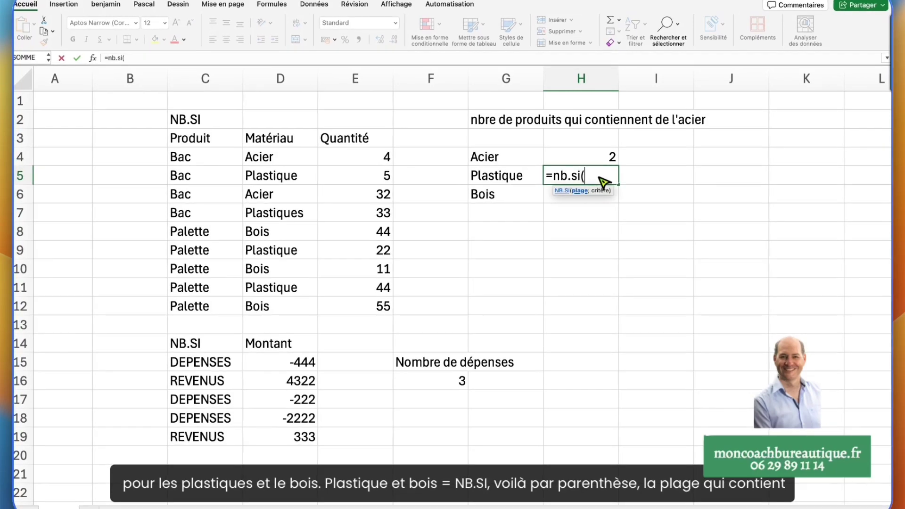
pyautogui.moveTo(305, 160); pyautogui.dragTo(289, 264)
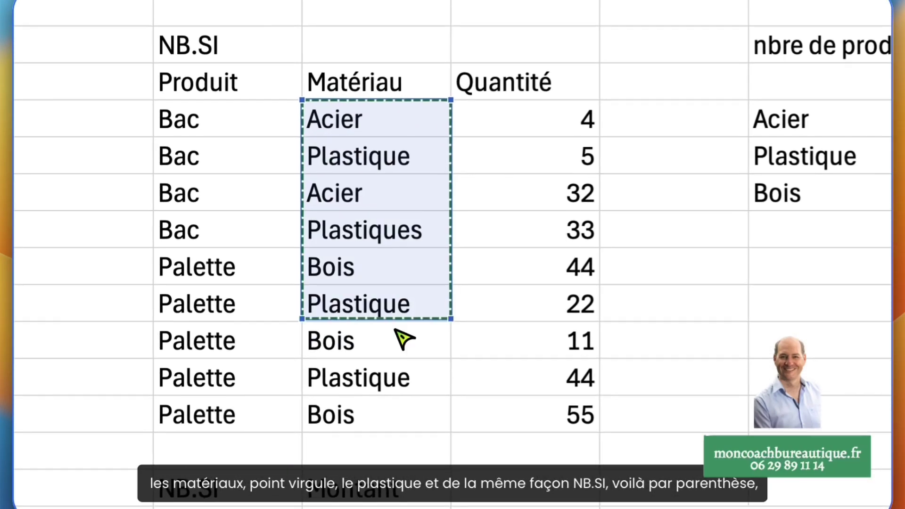
pyautogui.moveTo(404, 339); pyautogui.dragTo(382, 426)
pyautogui.write(';')
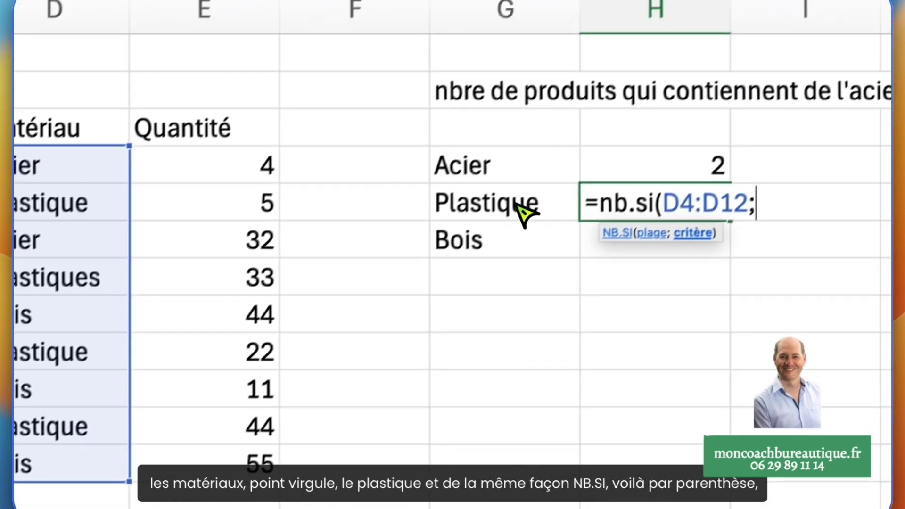
pyautogui.click(731, 107)
pyautogui.press('Return')
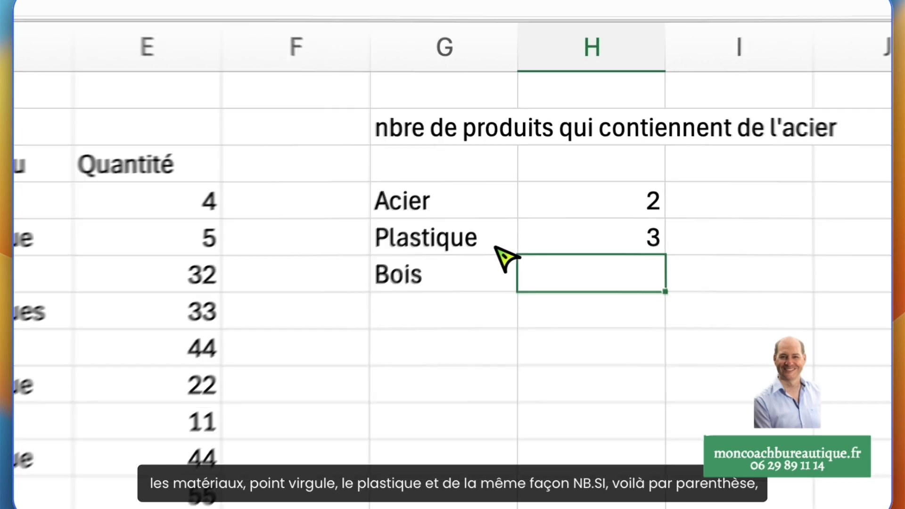
# - Enter a NB.SI formula in H6 over the range D4:D12 with the Bois cell G6 as criterion
pyautogui.write('=')
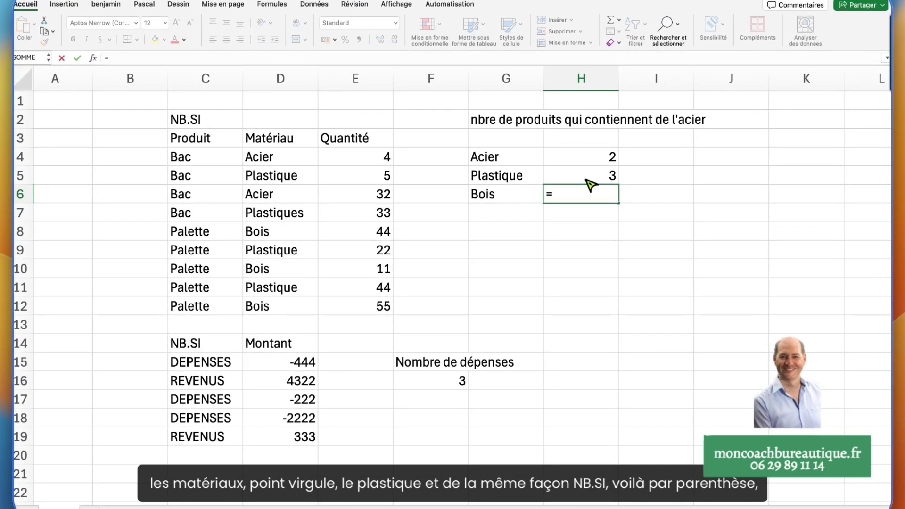
pyautogui.write('nb.si§')
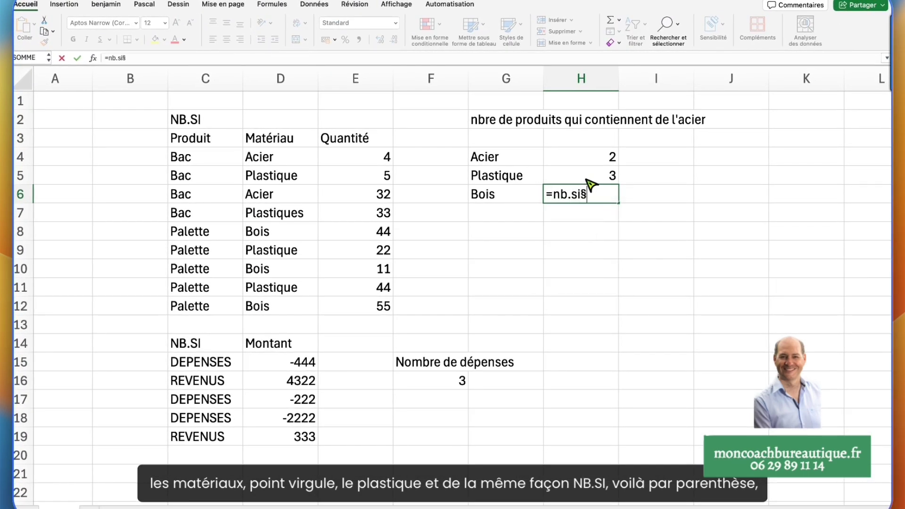
pyautogui.moveTo(302, 156); pyautogui.dragTo(282, 319)
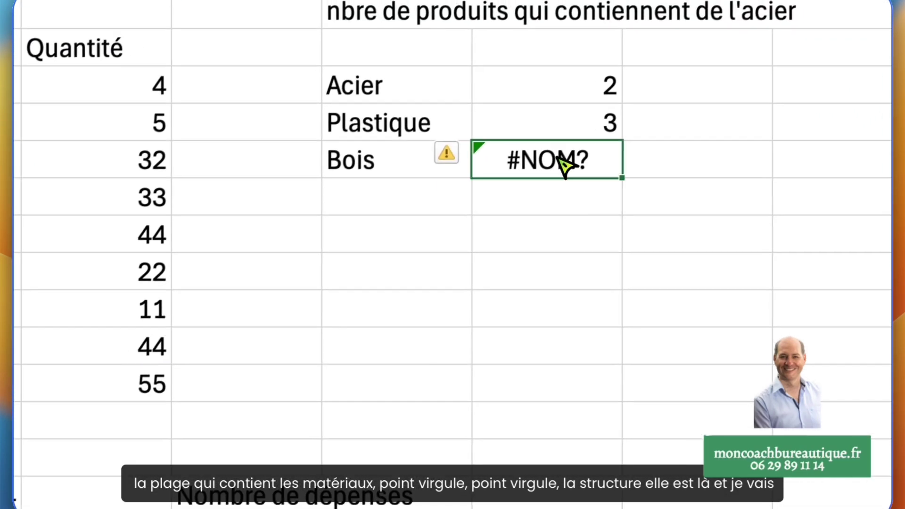
pyautogui.doubleClick(554, 160)
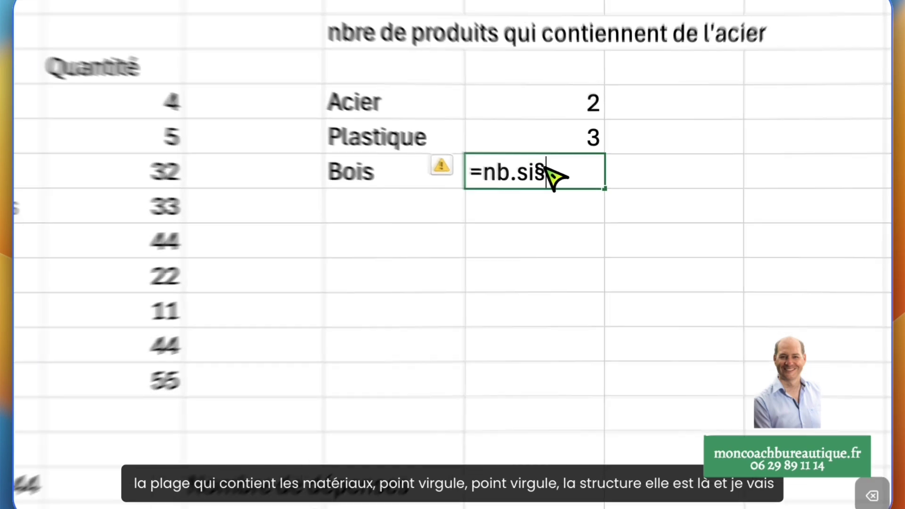
pyautogui.press('BackSpace')
pyautogui.write('(')
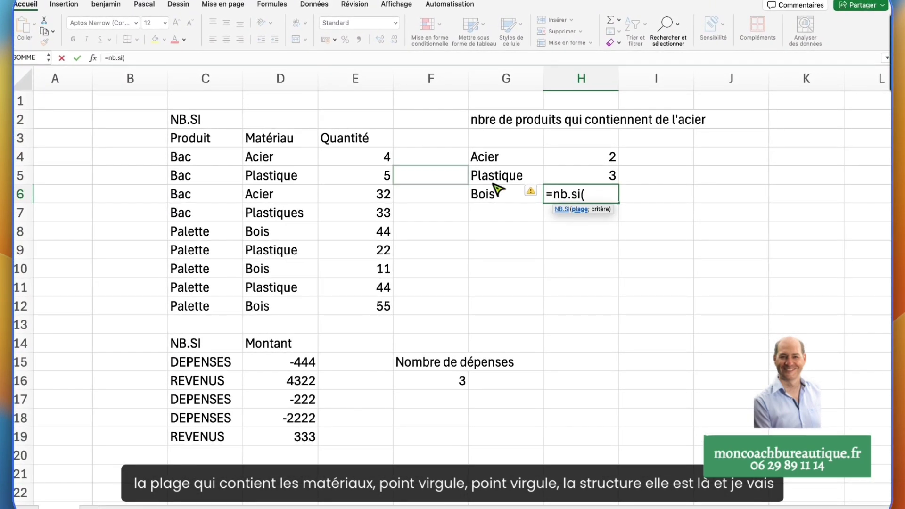
pyautogui.moveTo(308, 164); pyautogui.dragTo(299, 311)
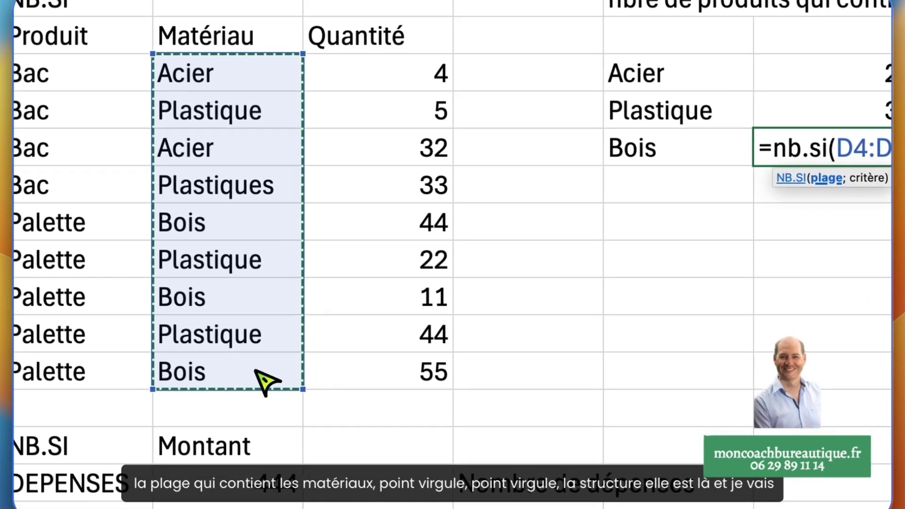
pyautogui.write(';')
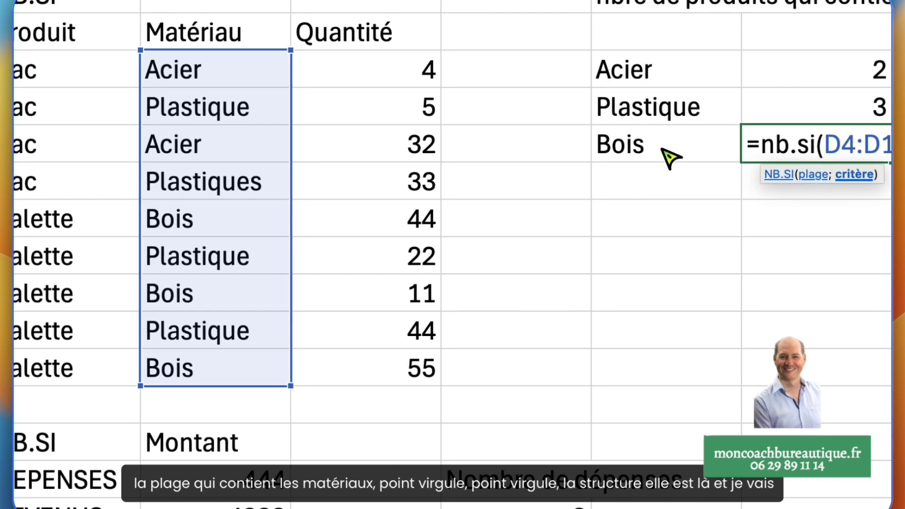
pyautogui.click(663, 151)
pyautogui.press('Return')
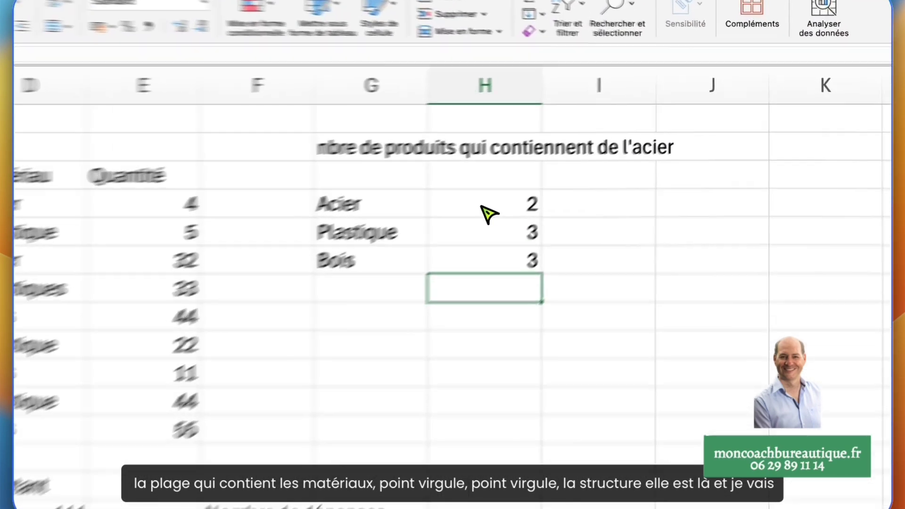
# - Display the Acier count's formula as text in I4 using FORMULETEXTE with a reference to H4
pyautogui.click(482, 207)
pyautogui.click(582, 211)
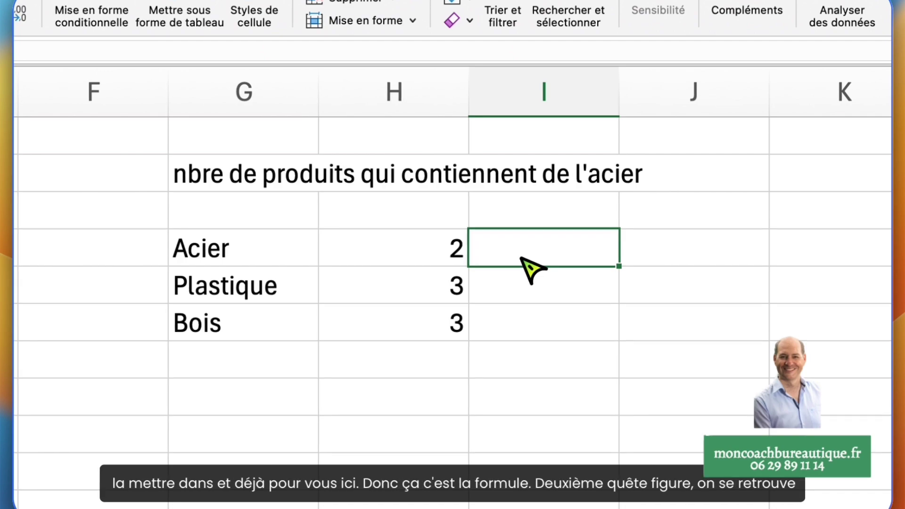
pyautogui.write('=formule')
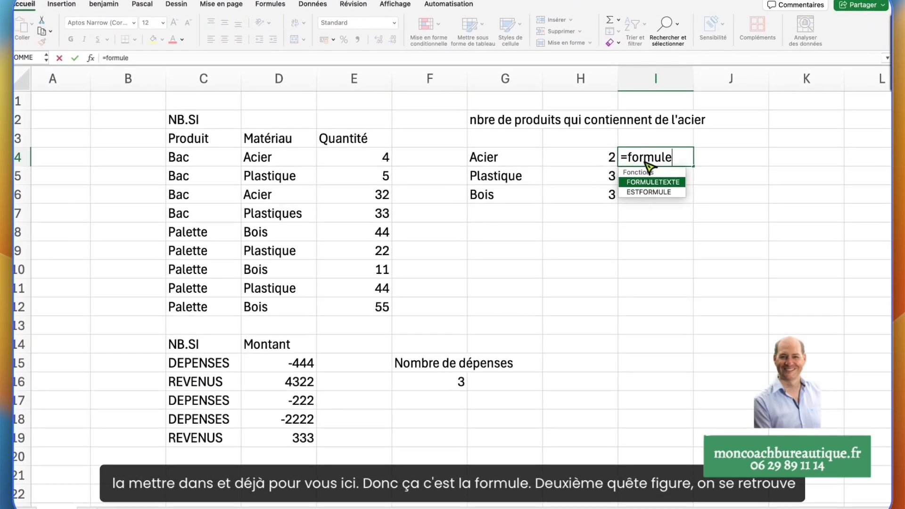
pyautogui.write('text')
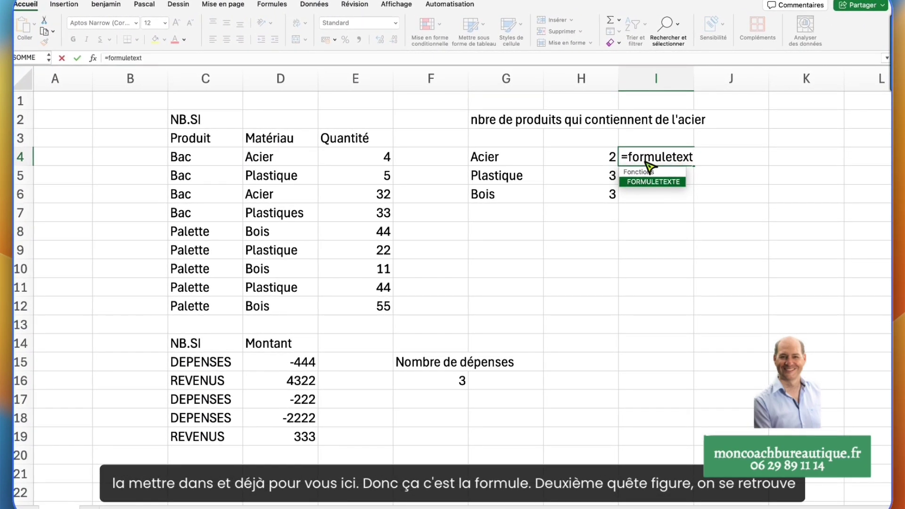
pyautogui.doubleClick(655, 182)
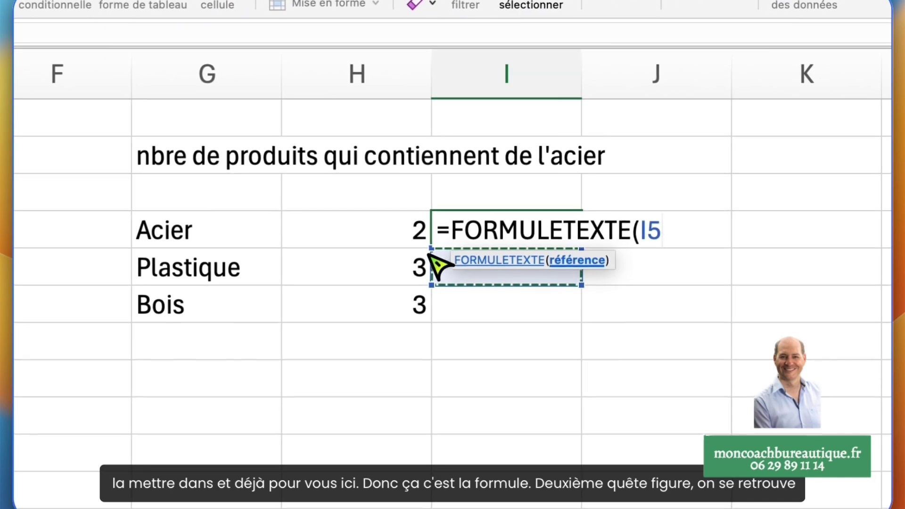
pyautogui.click(605, 160)
pyautogui.press('Return')
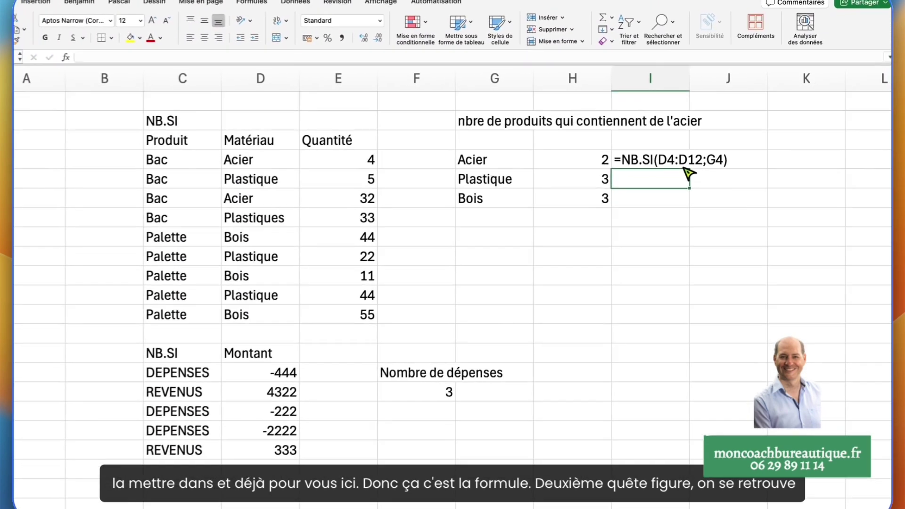
# - Rewrite the NB.SI arguments in F16 under Nombre de dépenses with range C15:C19 and the quoted criterion "DEPENSES"
pyautogui.scroll(-1, 428, 305)
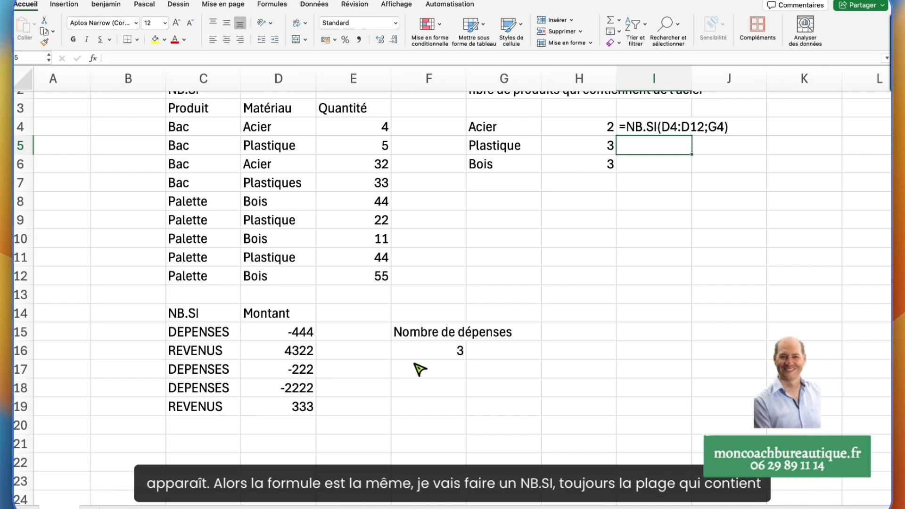
pyautogui.doubleClick(441, 352)
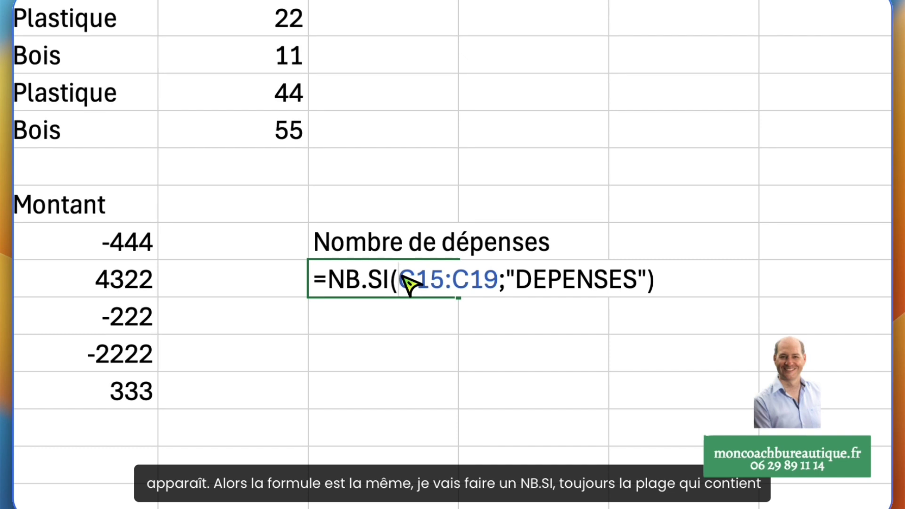
pyautogui.moveTo(400, 279); pyautogui.dragTo(685, 289)
pyautogui.press('BackSpace')
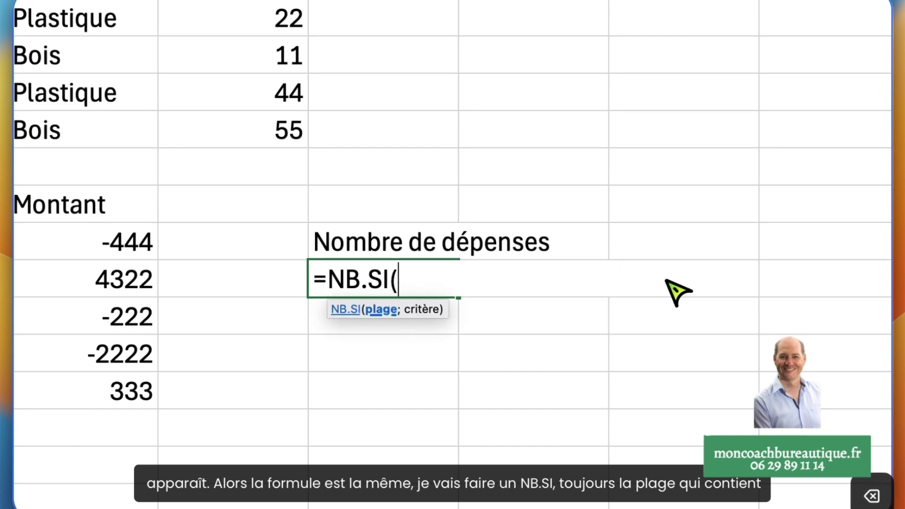
pyautogui.click(302, 207)
pyautogui.moveTo(313, 199); pyautogui.dragTo(310, 350)
pyautogui.write(';')
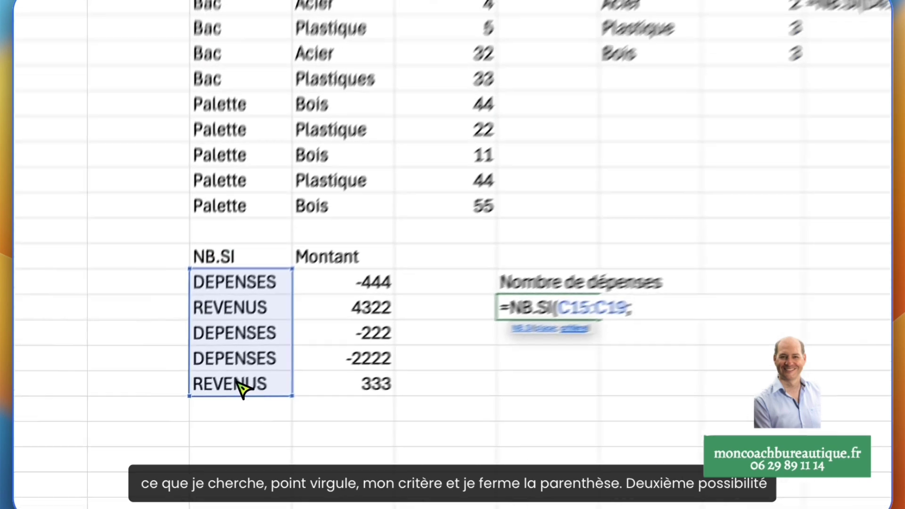
pyautogui.write('"DEPENSES')
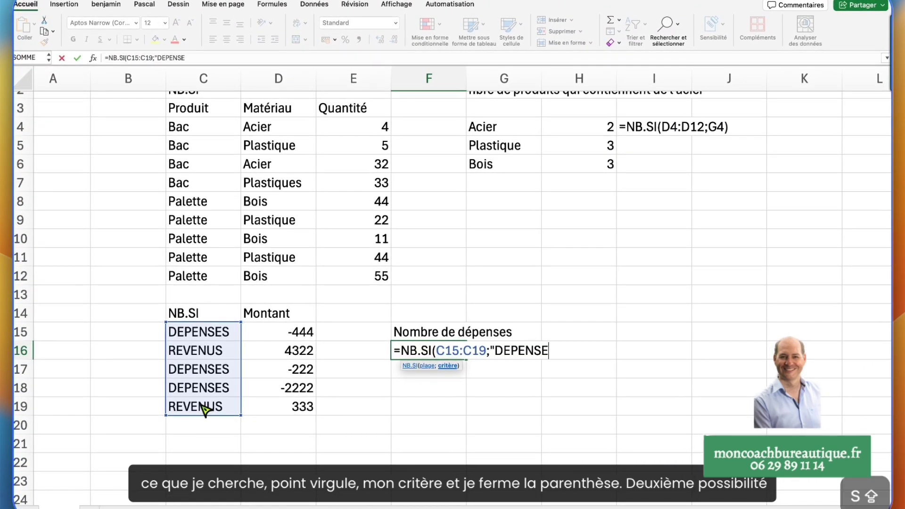
pyautogui.write('")')
pyautogui.press('Return')
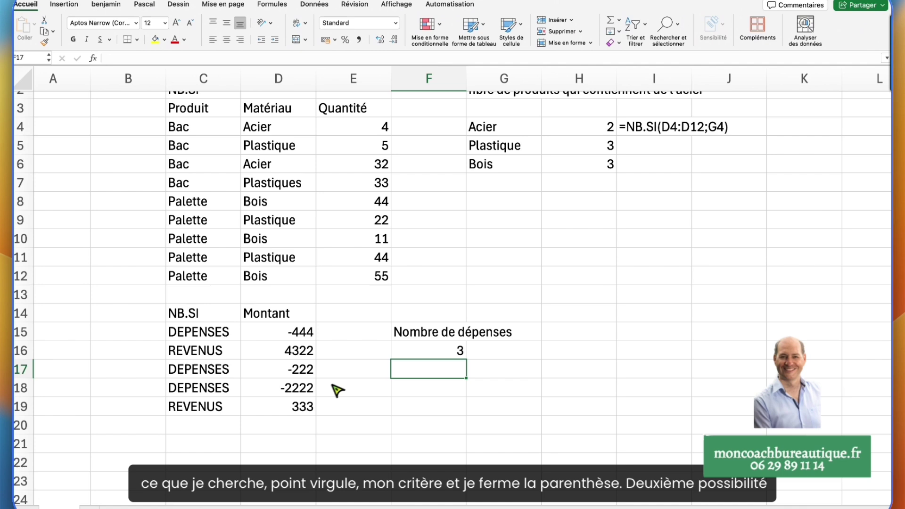
# - Replace the quoted "DEPENSES" criterion in the F16 formula with a reference to cell C15
pyautogui.doubleClick(423, 354)
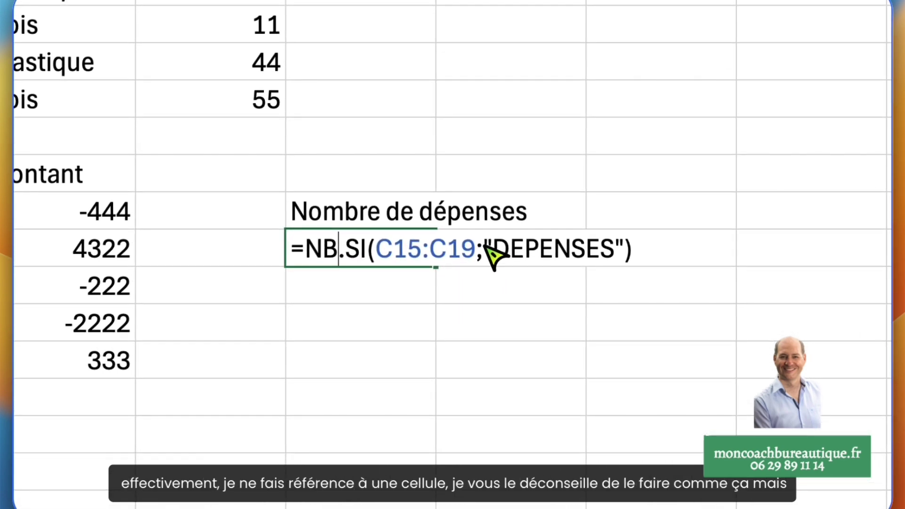
pyautogui.moveTo(486, 248); pyautogui.dragTo(623, 260)
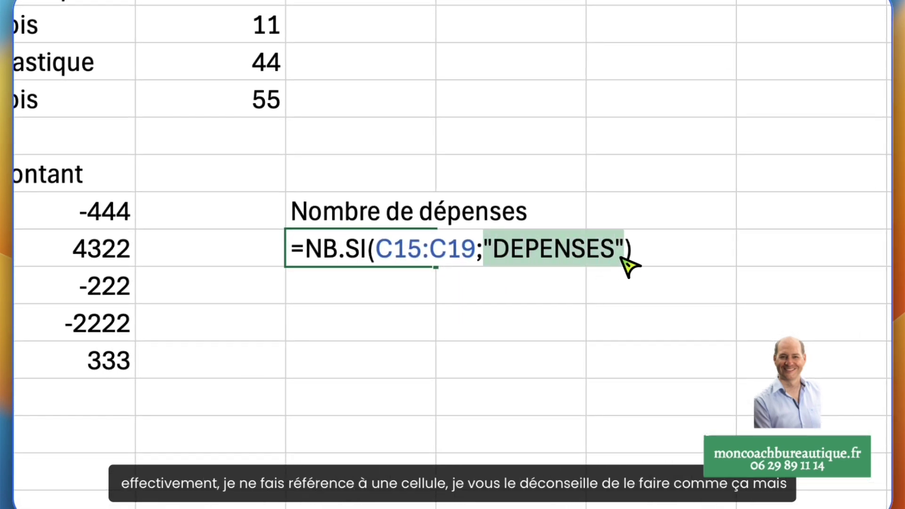
pyautogui.press('BackSpace')
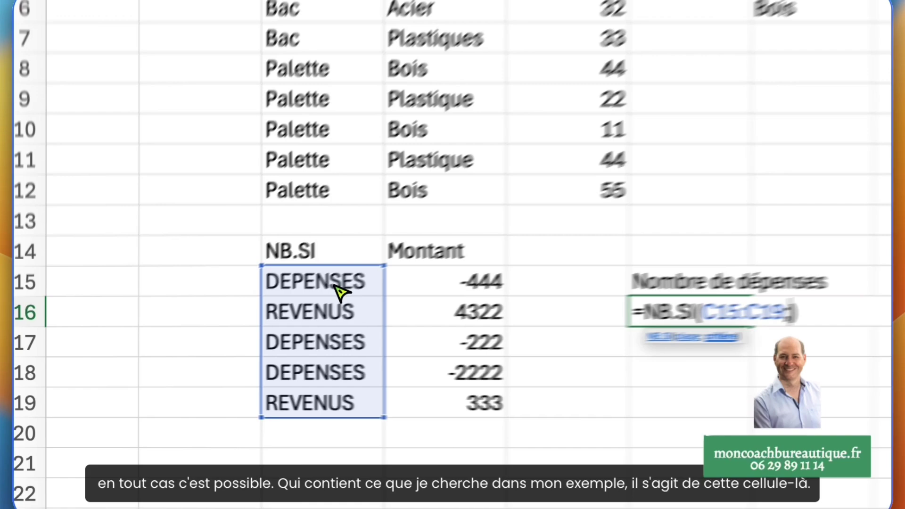
pyautogui.click(215, 335)
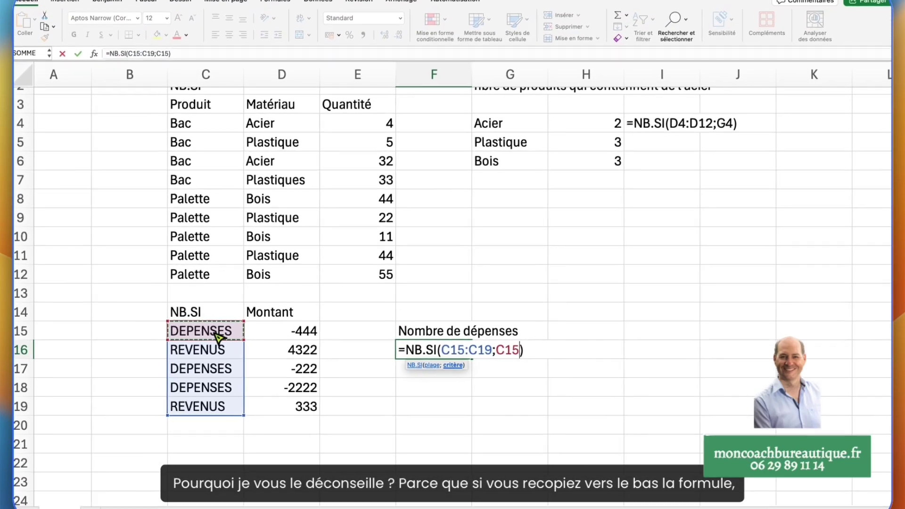
pyautogui.press('Return')
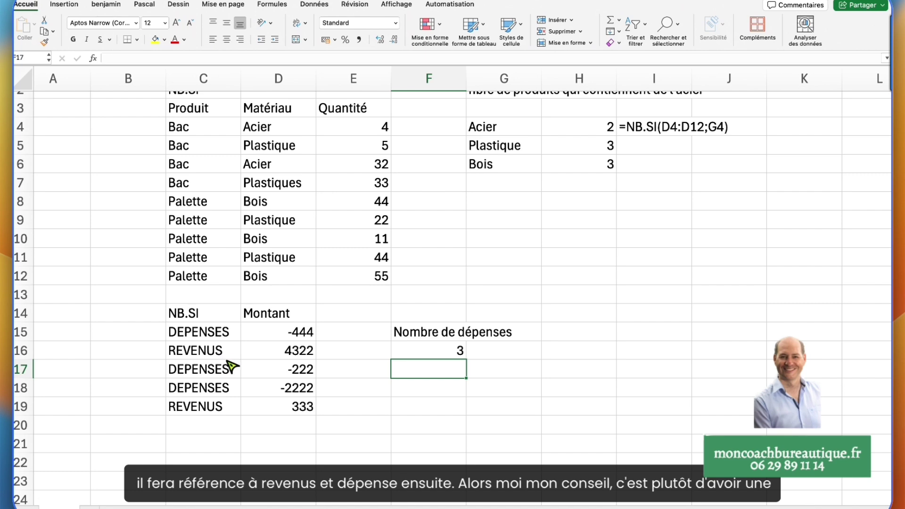
# - Enter the label DEPENSES in E16, beside the expense count
pyautogui.click(448, 351)
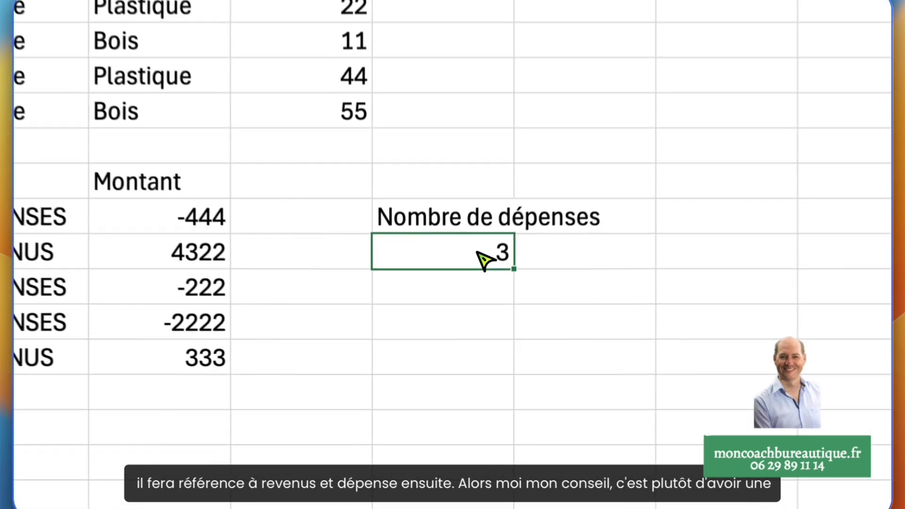
pyautogui.click(333, 247)
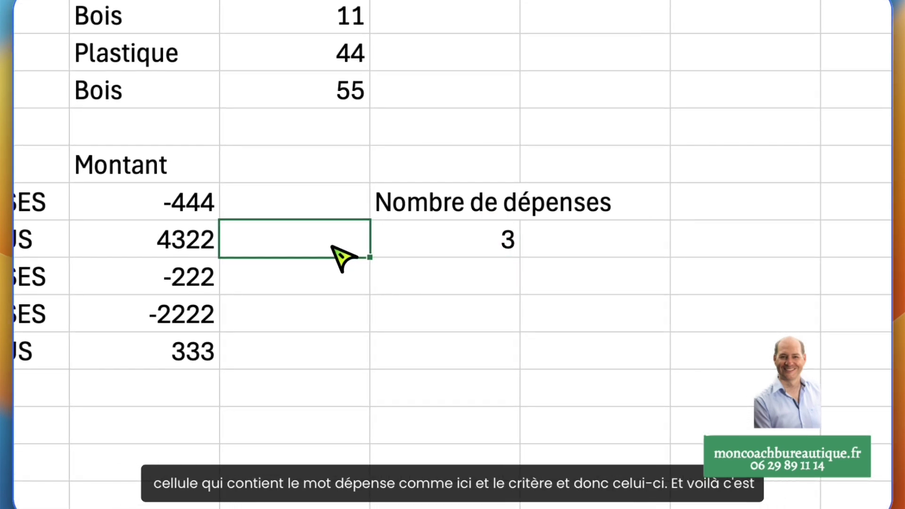
pyautogui.write('DEPENSE')
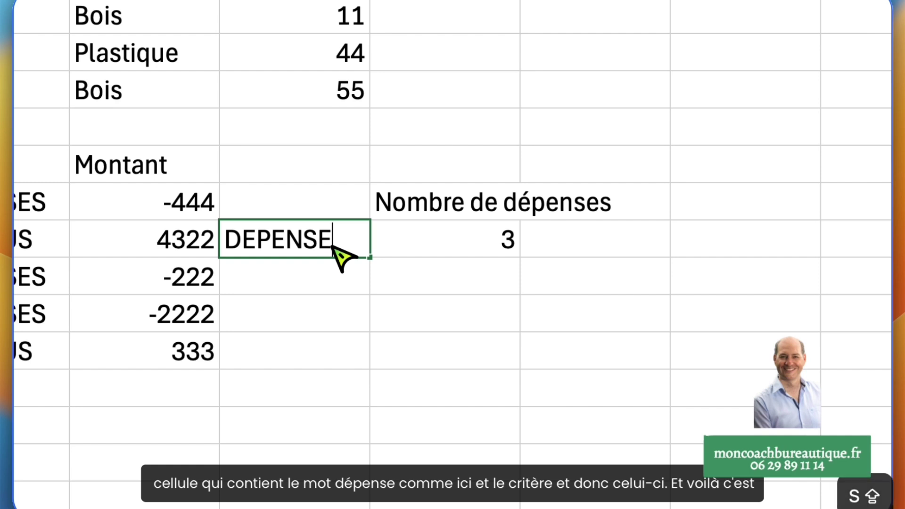
pyautogui.write('S')
pyautogui.press('Return')
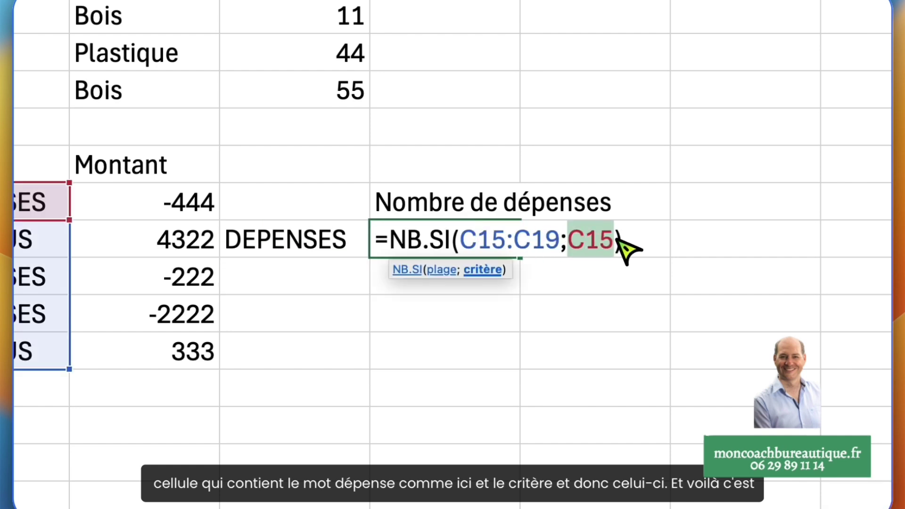
# - Change the criterion of the F16 NB.SI formula to a reference to the DEPENSES label in E16
pyautogui.press('BackSpace')
pyautogui.click(300, 243)
pyautogui.press('Return')
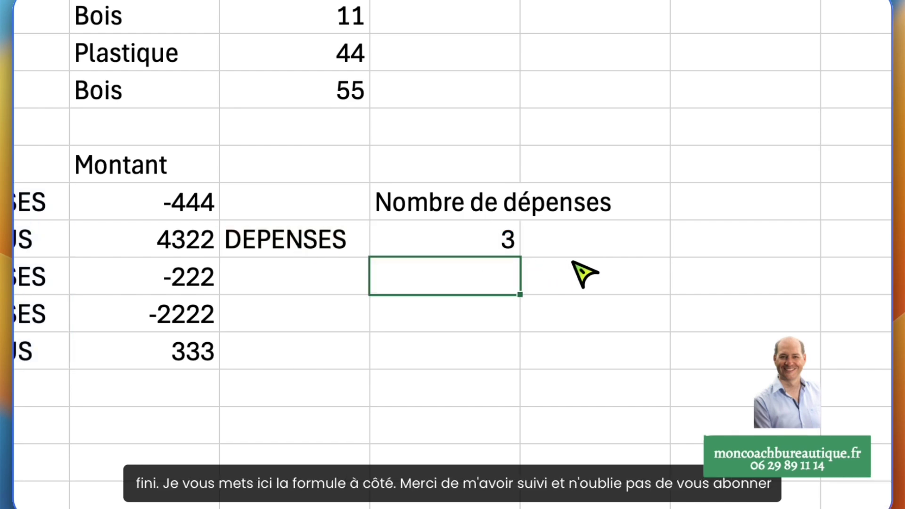
# - Display the expense count's formula as text in G16 using FORMULETEXTE with a reference to F16
pyautogui.click(605, 244)
pyautogui.write('=formu')
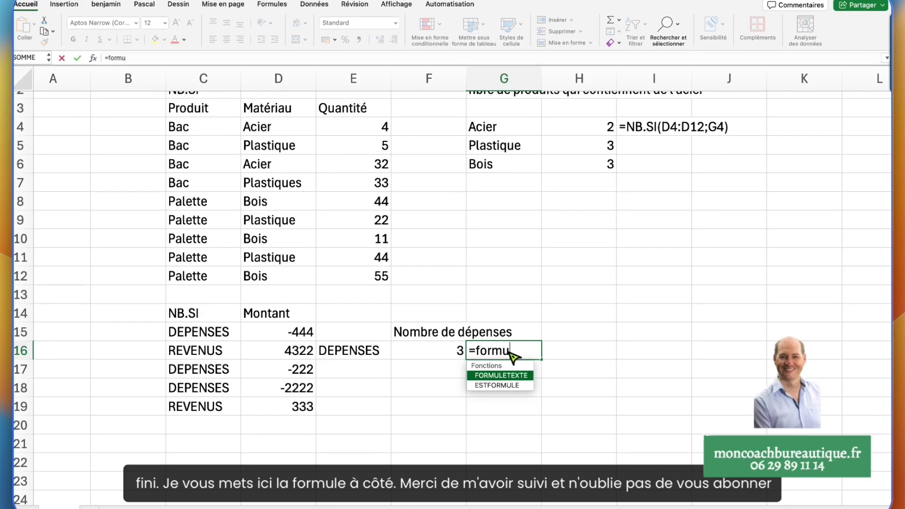
pyautogui.write('letexte(')
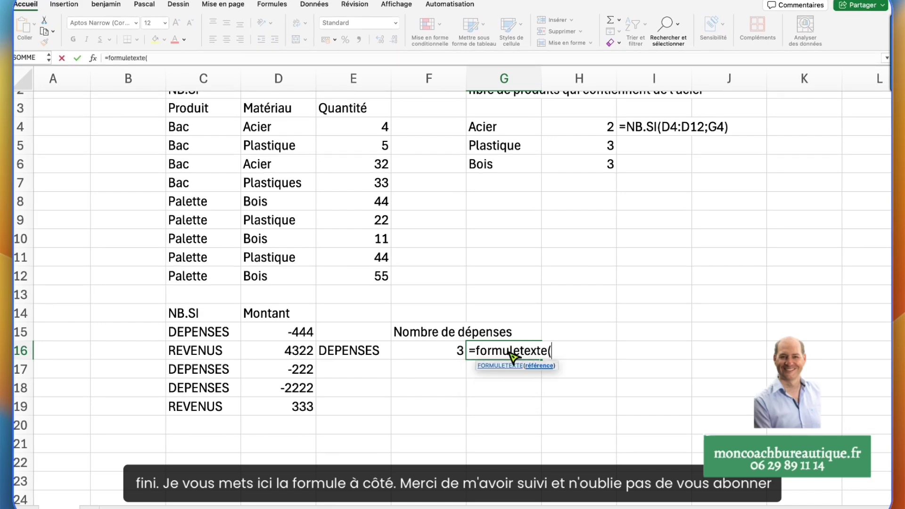
pyautogui.click(459, 350)
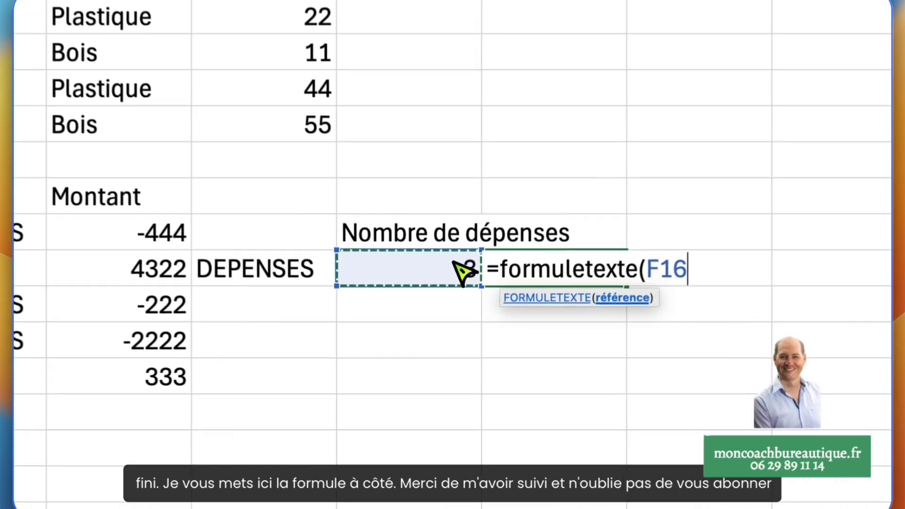
pyautogui.press('Return')
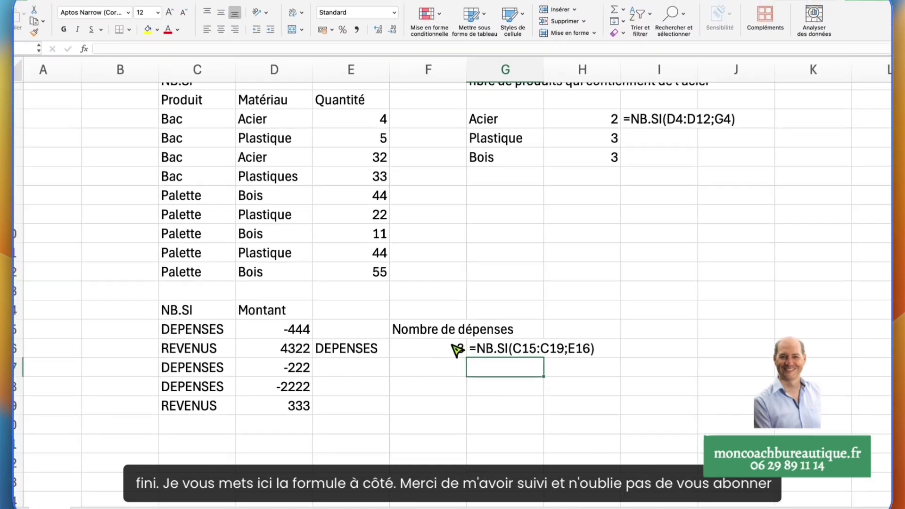